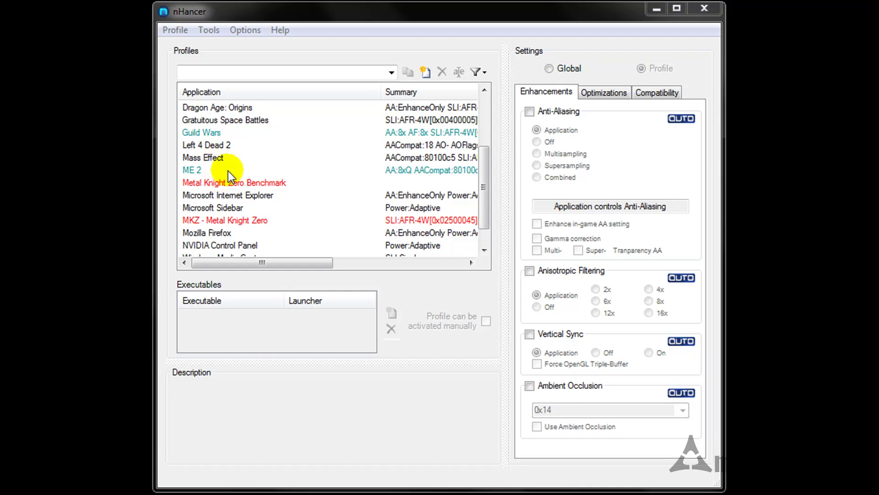
- Add a new profile and rename it from 'New Application' to 'Mass Effect 2'
click(426, 74)
click(426, 72)
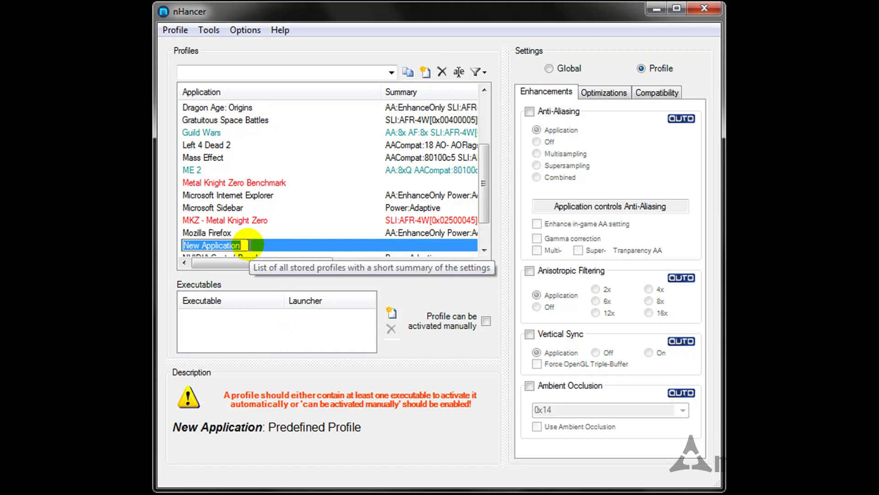
text(Ma)
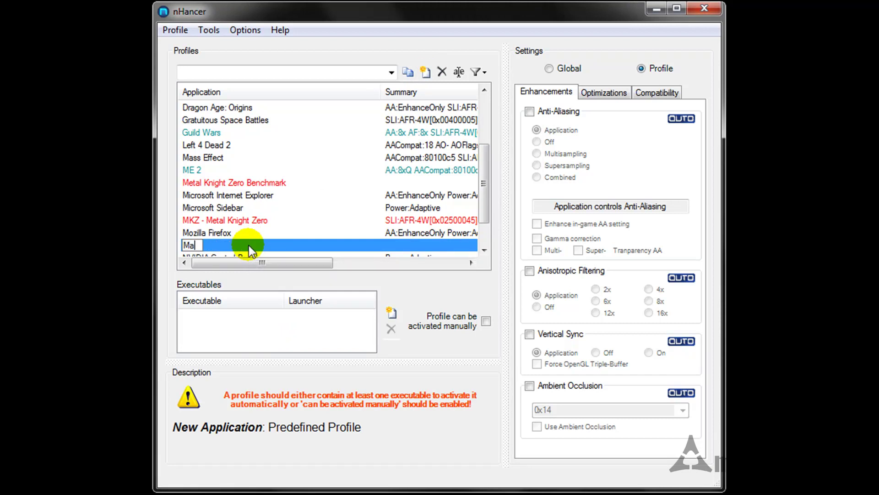
text(ss Effect 2)
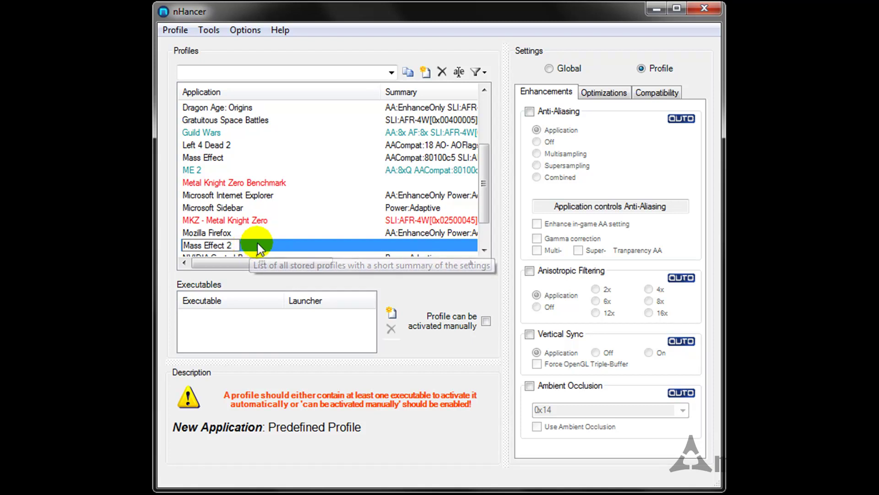
click(259, 244)
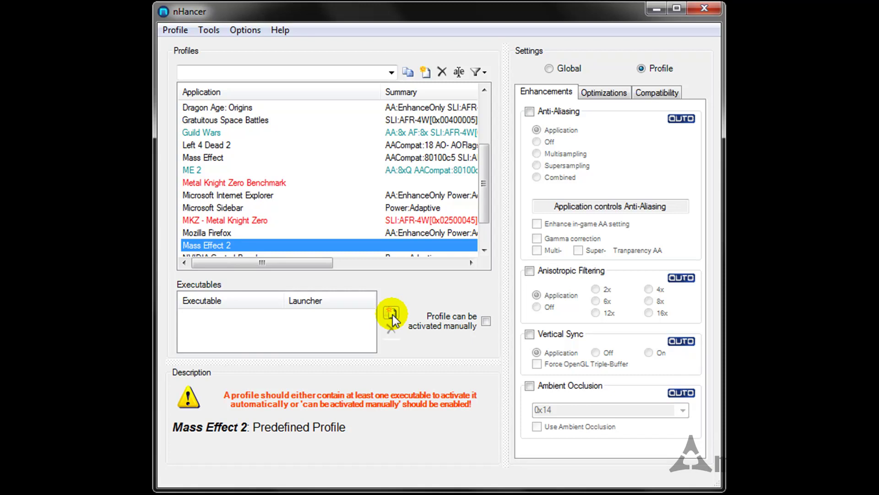
- Add an executable entry, choosing MassEffect2.exe from the game's Binaries folder
click(392, 315)
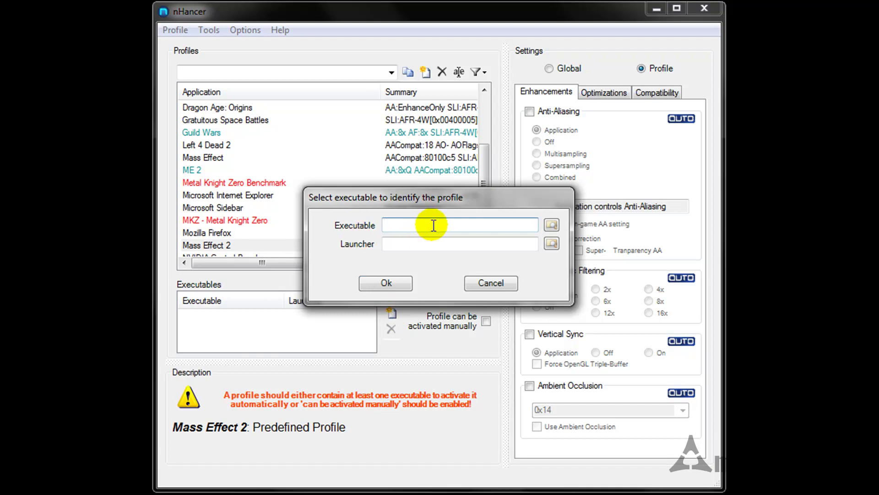
click(552, 226)
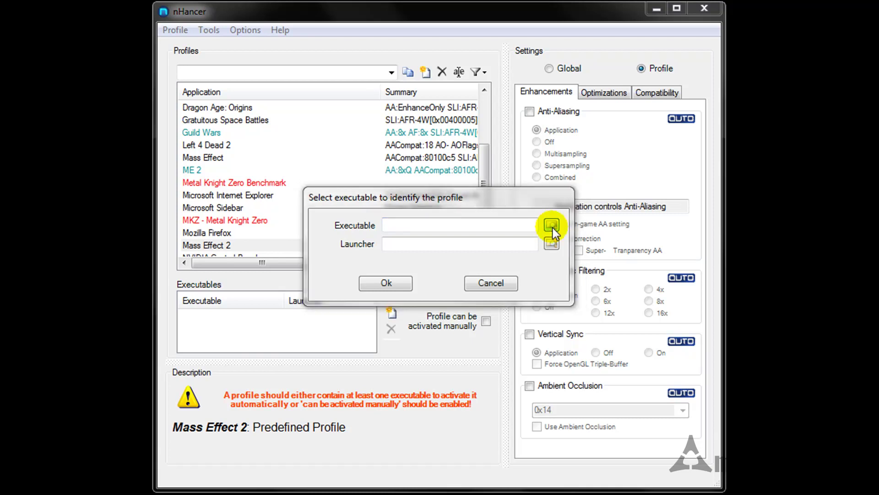
drag(555, 215, 403, 128)
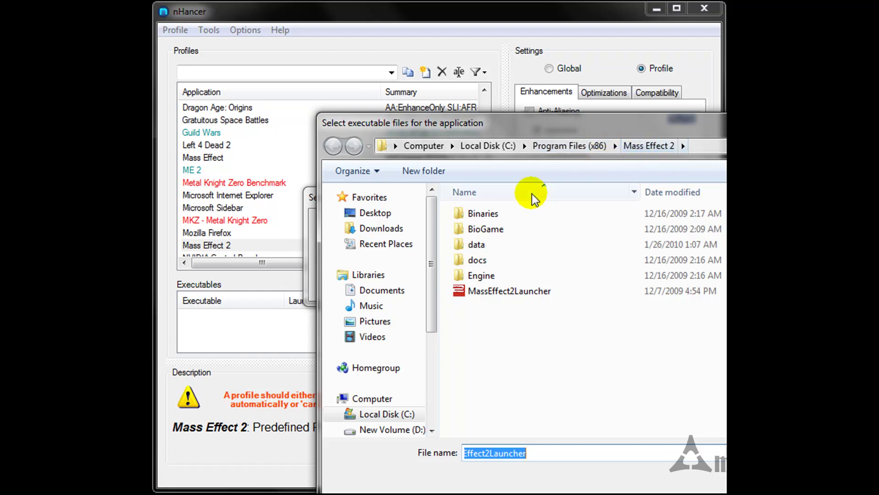
double_click(500, 231)
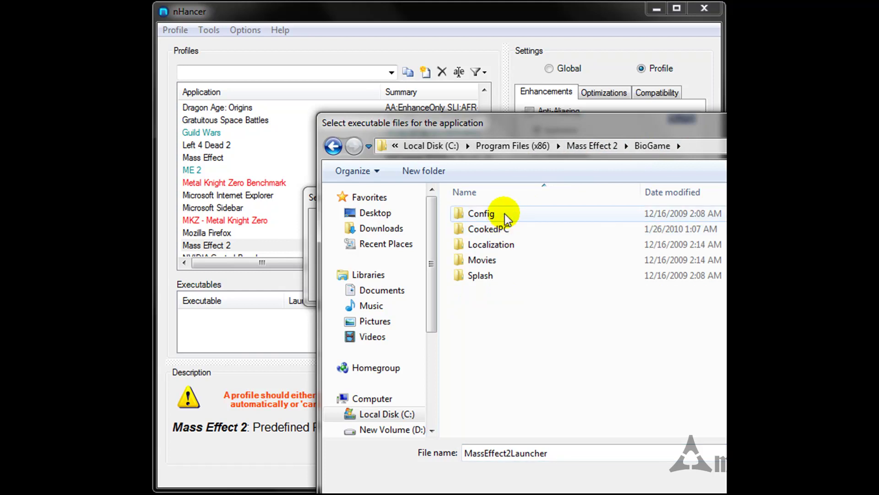
key(BackSpace)
double_click(504, 214)
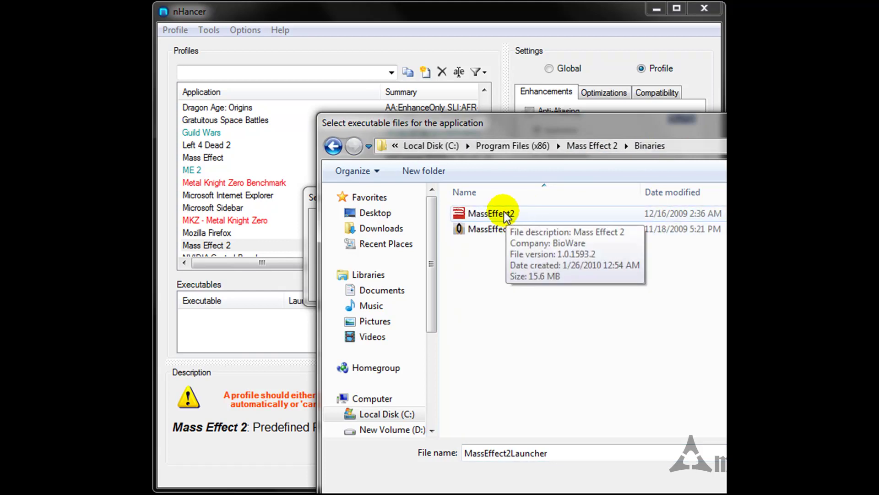
double_click(504, 214)
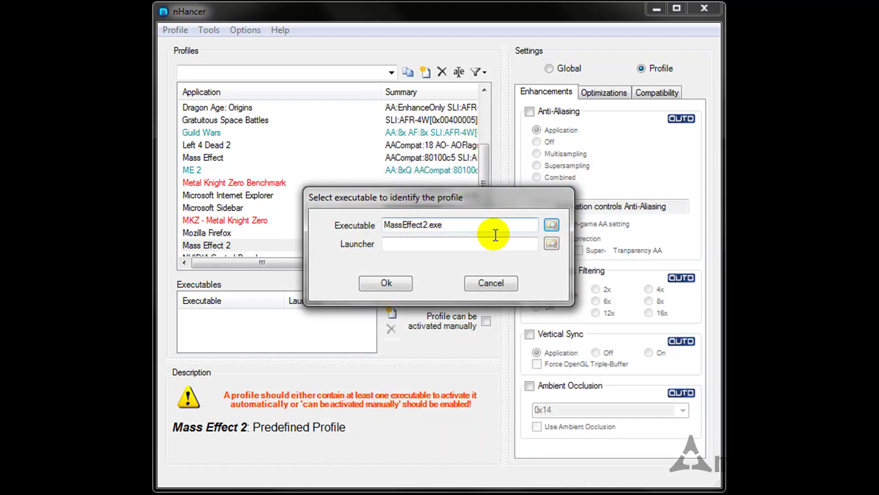
- Pick MassEffect2Launcher.exe from the Mass Effect 2 folder as launcher and confirm the entry
click(551, 244)
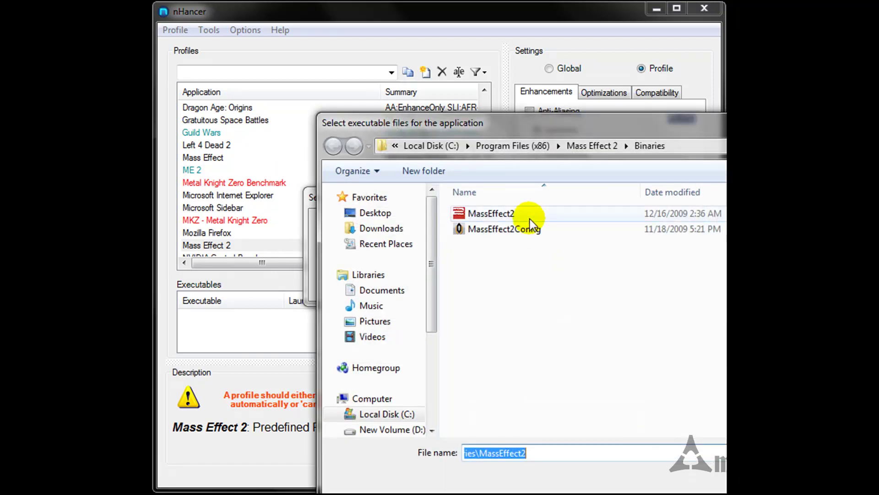
click(612, 148)
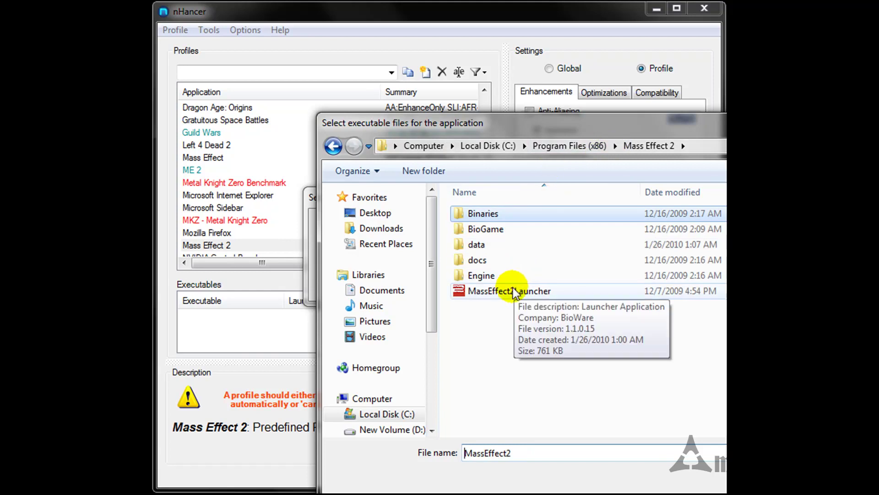
double_click(502, 293)
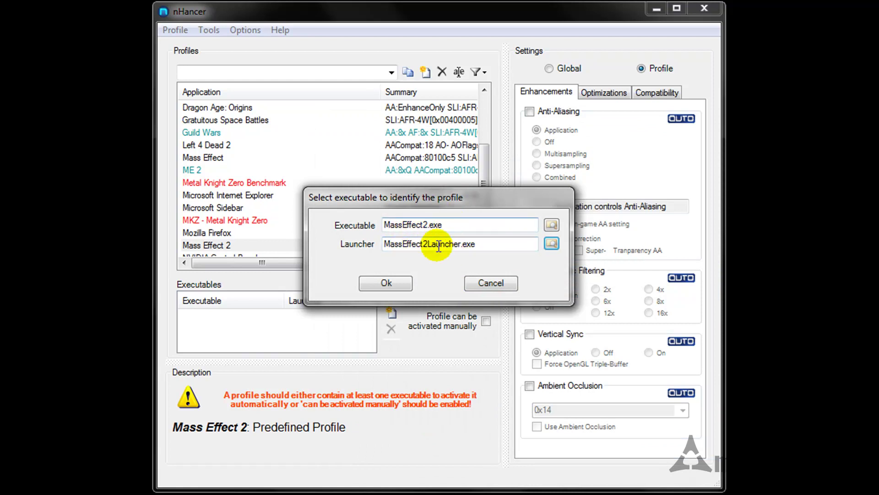
click(392, 284)
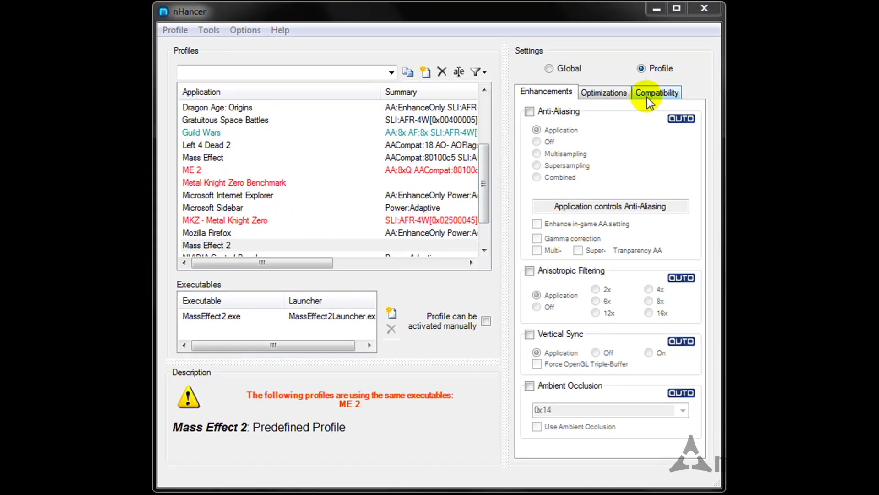
- Tick Anti-Aliasing compatibility on the Compatibility tab and select 080100C5: Unreal Engine 3
click(650, 95)
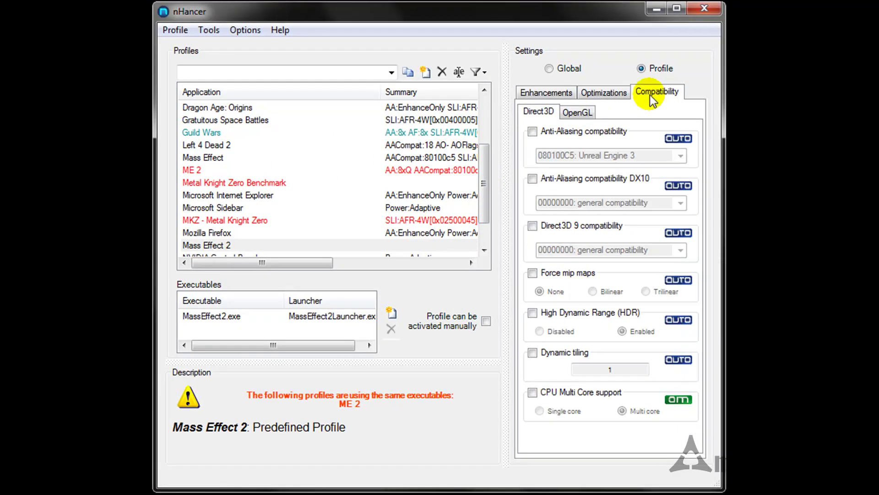
click(532, 132)
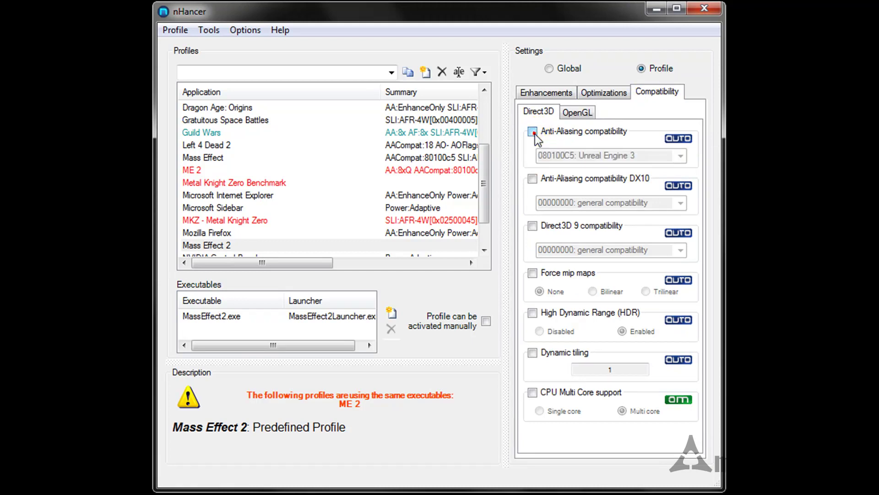
click(680, 157)
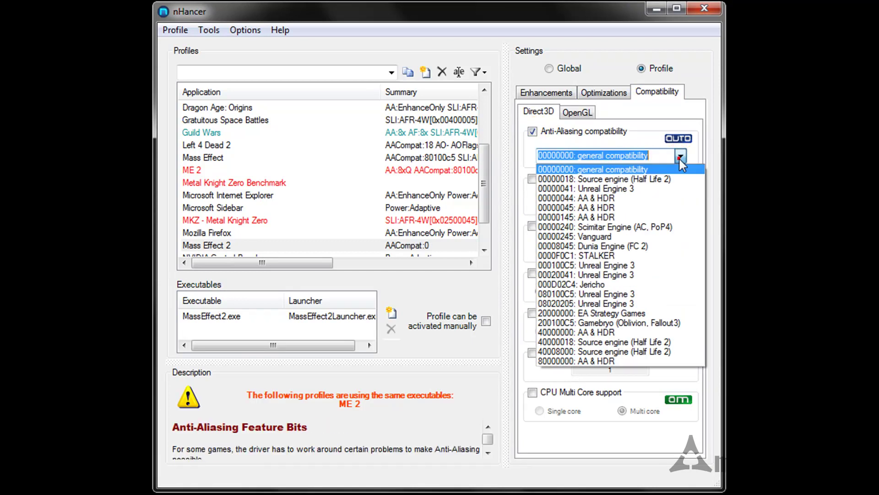
click(638, 296)
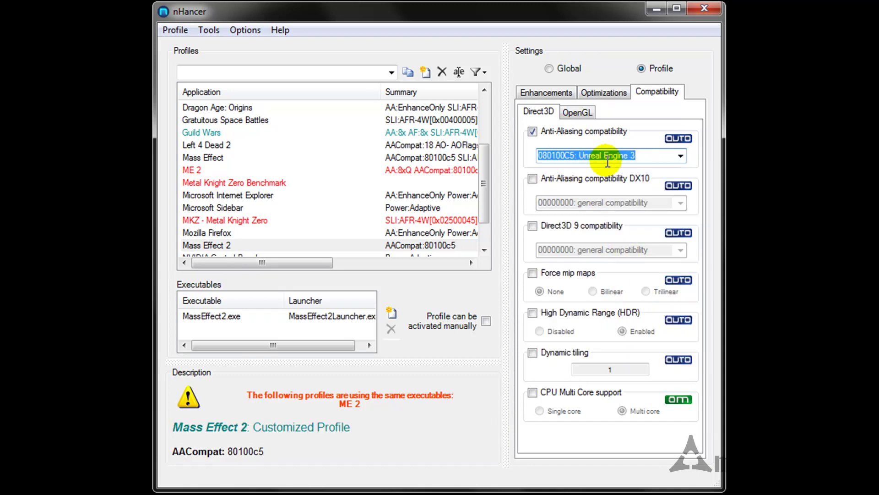
- Override anti-aliasing with 8x multisampling on the Enhancements tab
click(550, 97)
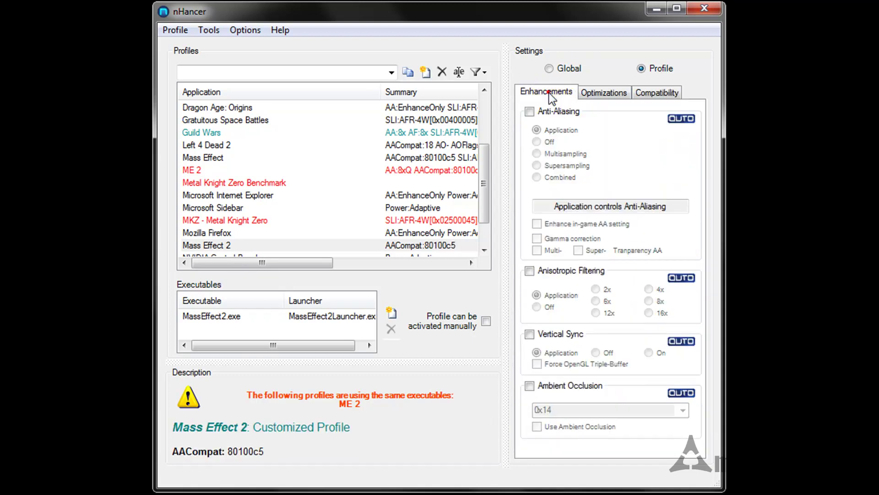
click(530, 111)
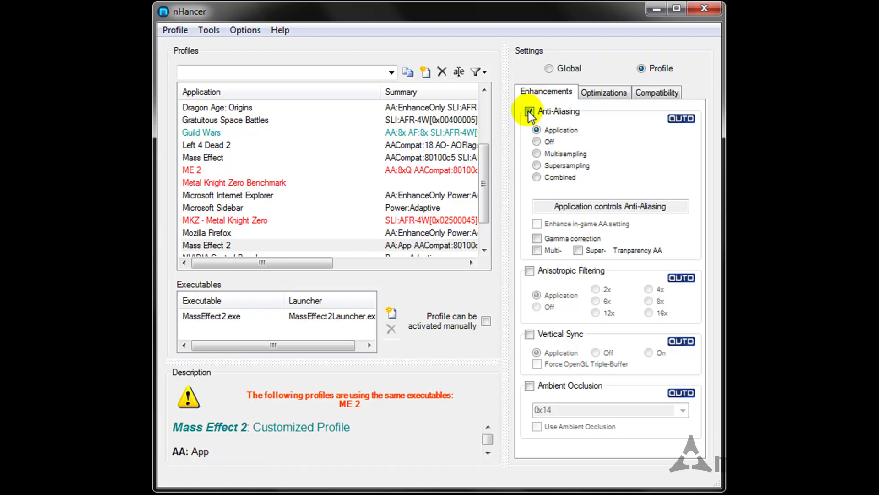
click(536, 154)
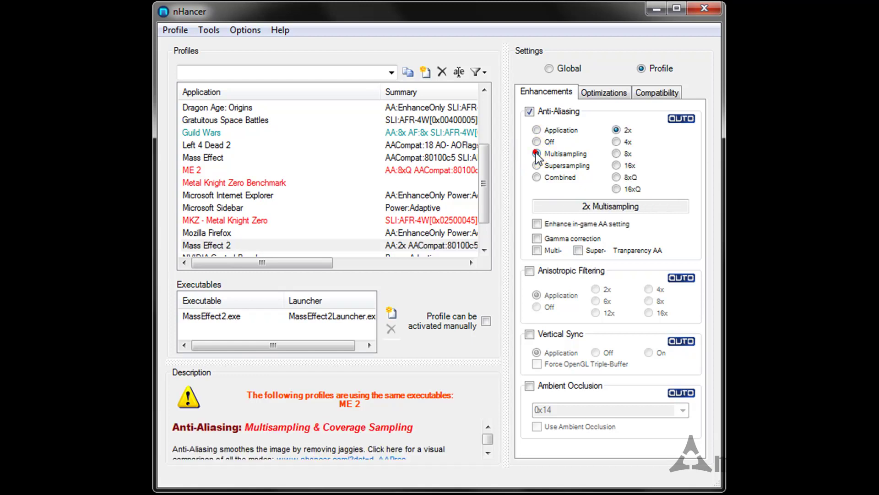
click(616, 153)
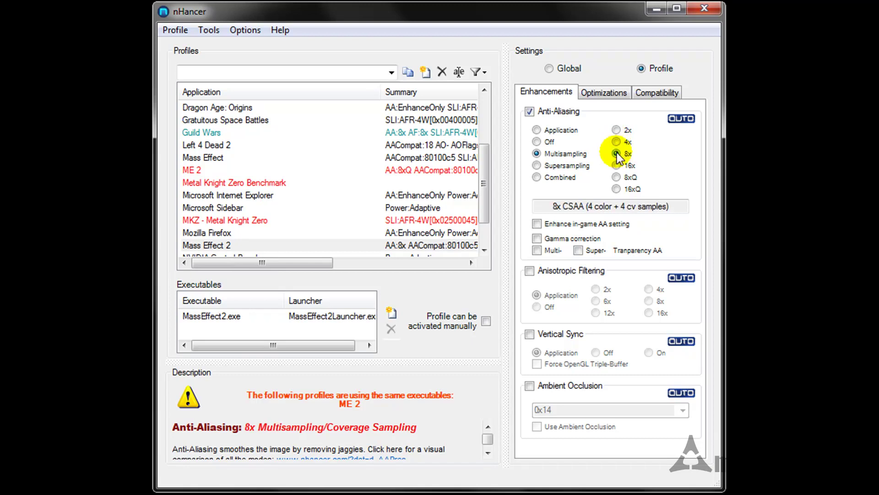
- Set anisotropic filtering to 8x and force vertical sync on
click(534, 271)
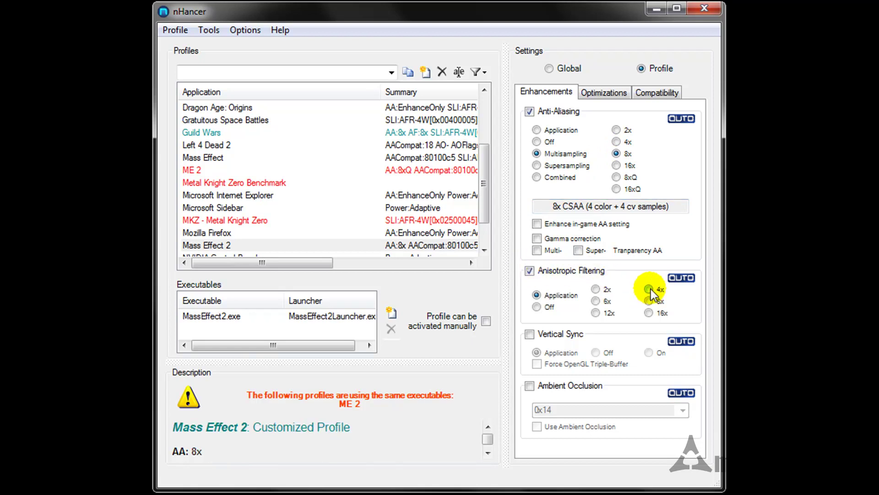
click(649, 301)
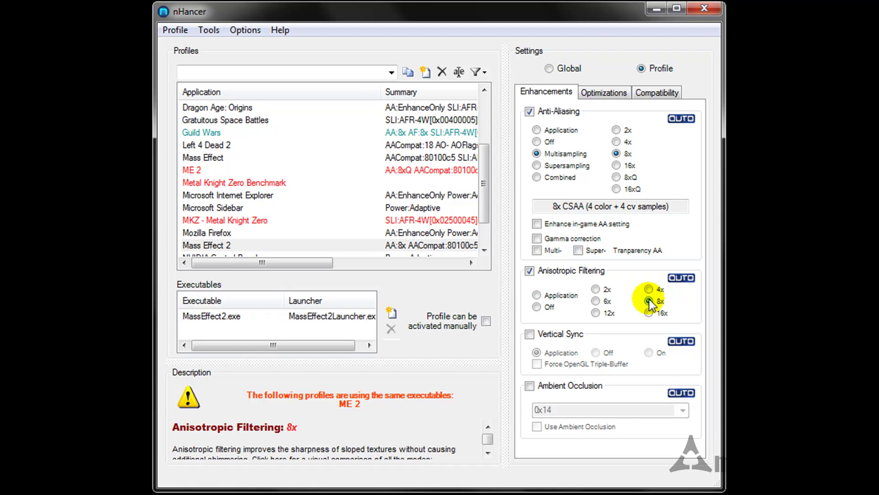
click(530, 334)
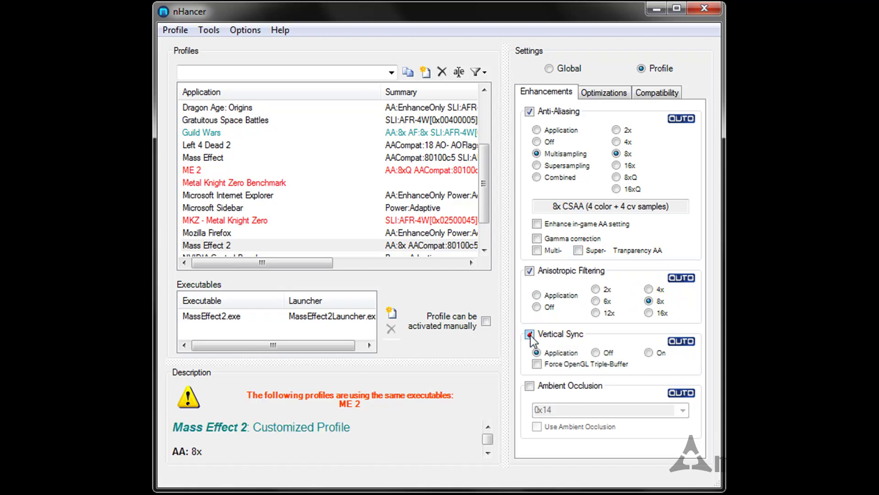
click(649, 352)
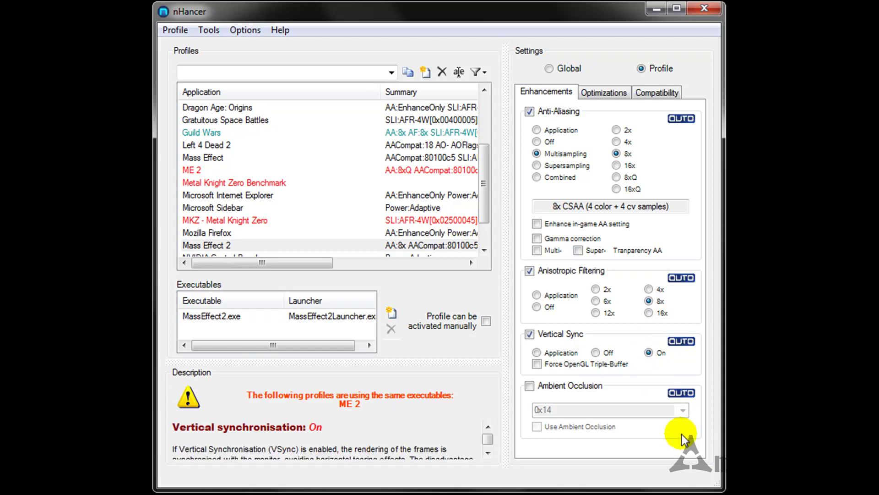
click(491, 359)
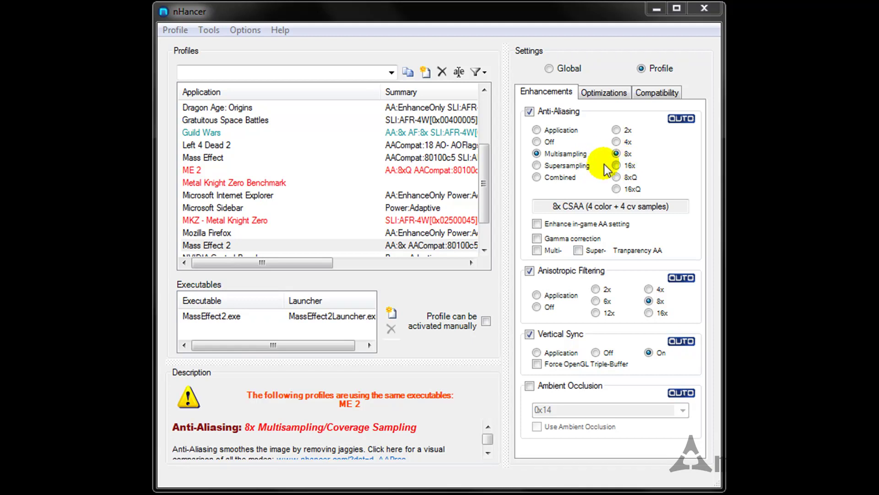
- Drop anti-aliasing to 4x multisampling after trying 16x, and anisotropic filtering to 4x
click(617, 165)
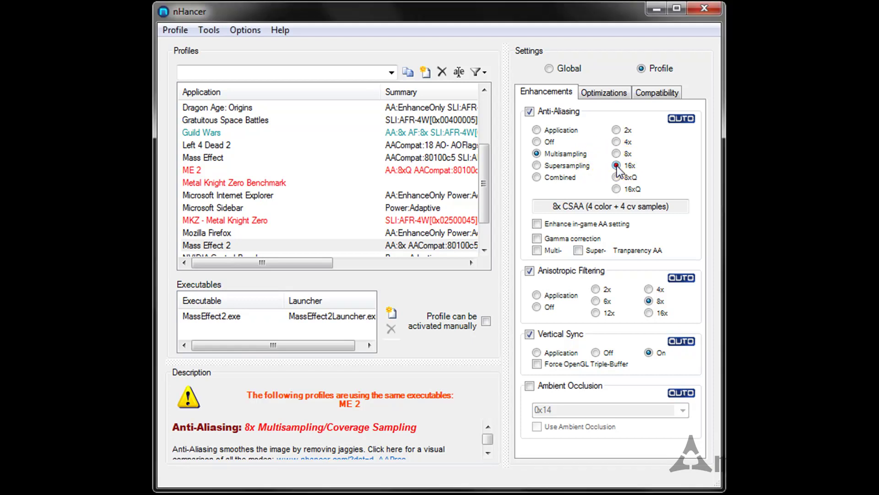
click(649, 302)
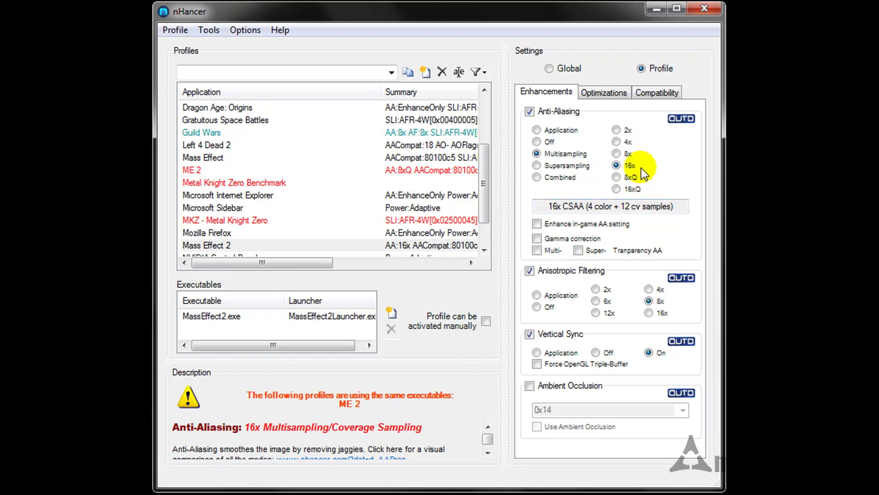
click(617, 142)
click(649, 289)
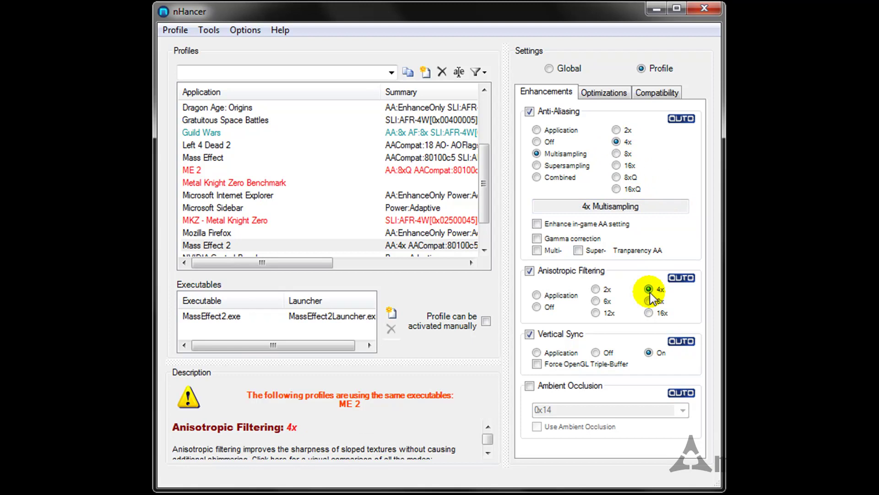